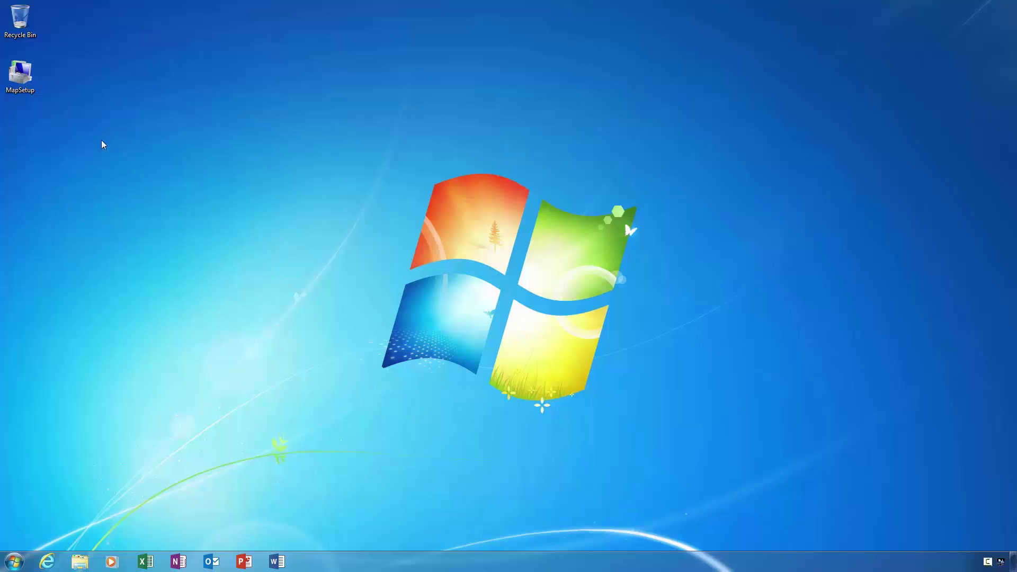
# - Launch the MapSetup installer from the desktop and allow it to run
pyautogui.click(34, 84)
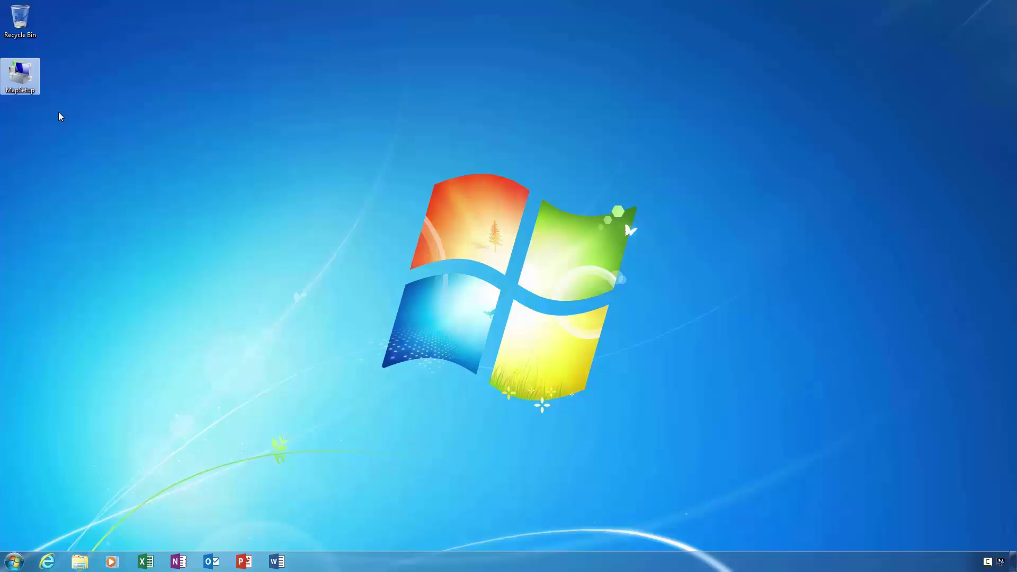
pyautogui.doubleClick(33, 83)
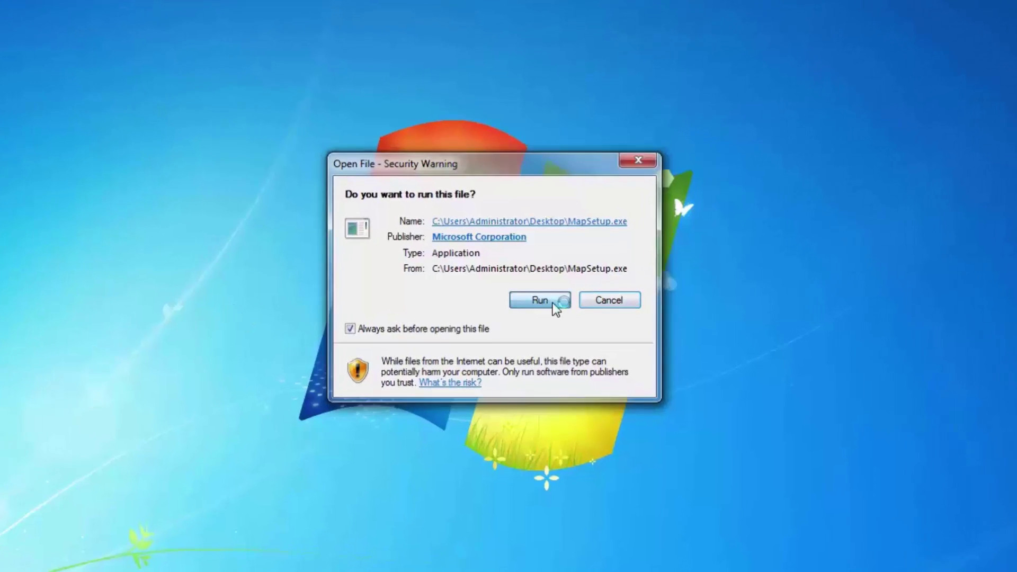
pyautogui.click(552, 303)
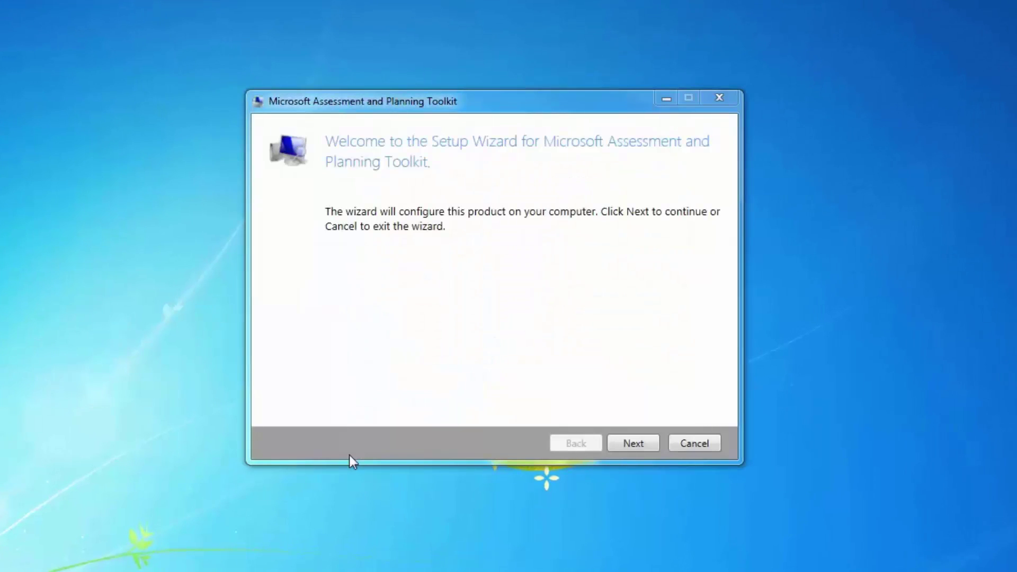
# - Accept the licence, keep the default folder, decline the Customer Experience Improvement Program, and install
pyautogui.click(639, 439)
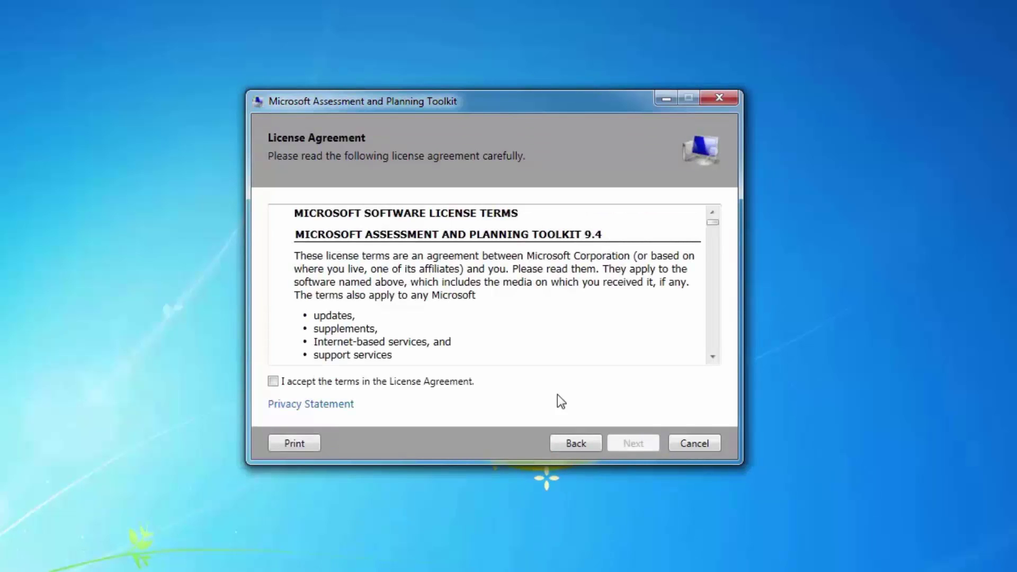
pyautogui.click(276, 383)
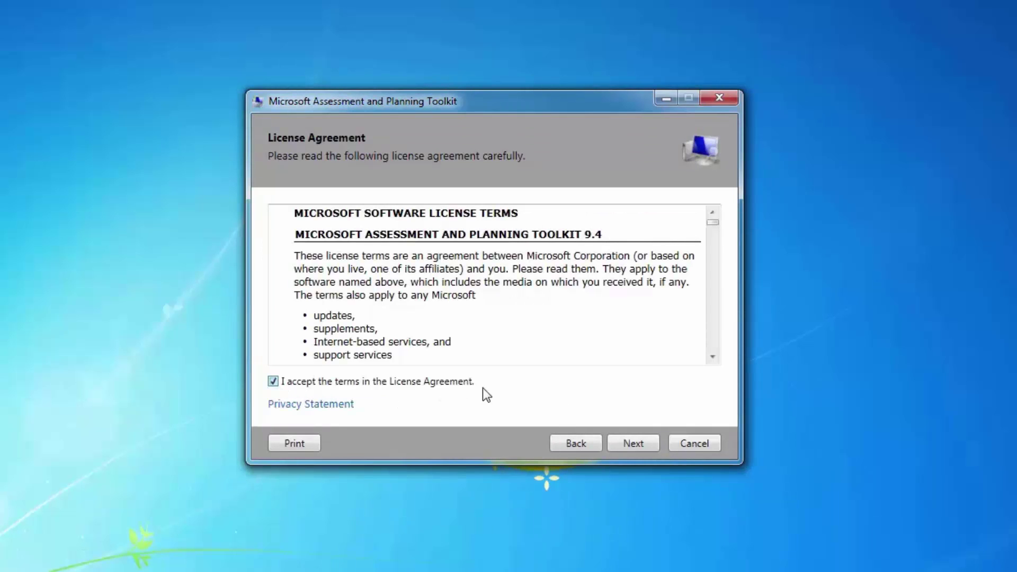
pyautogui.click(644, 442)
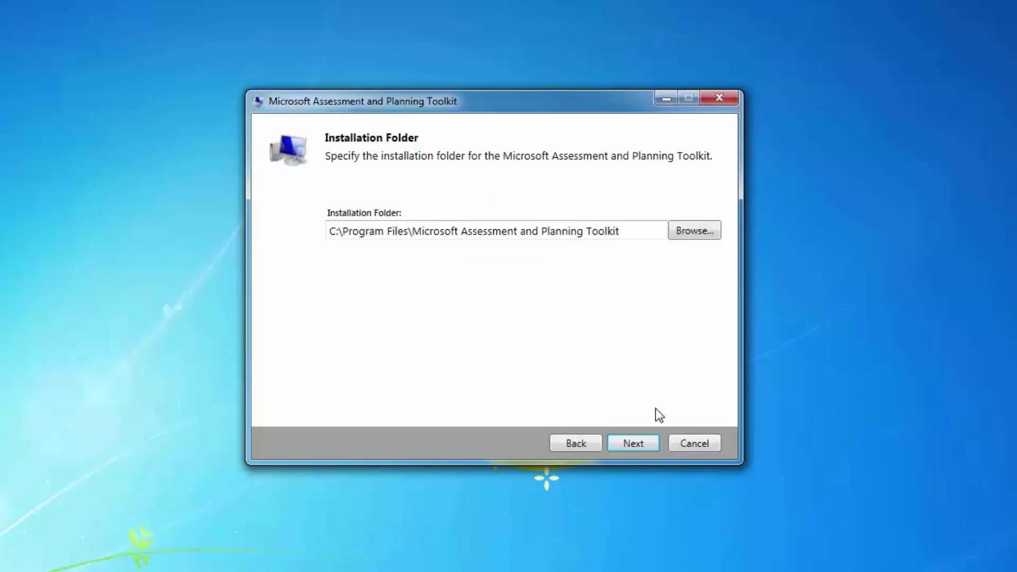
pyautogui.click(644, 440)
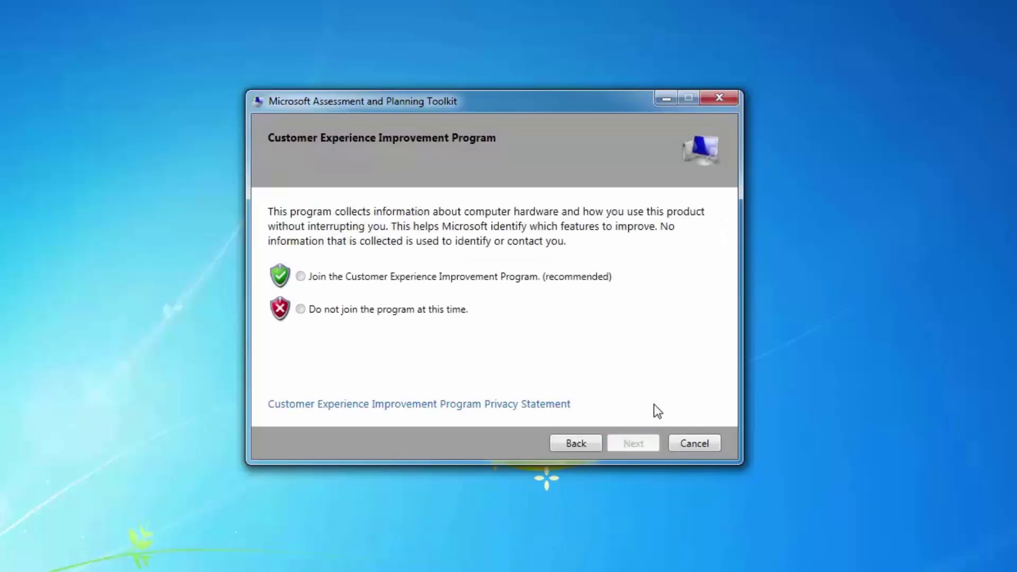
pyautogui.click(312, 313)
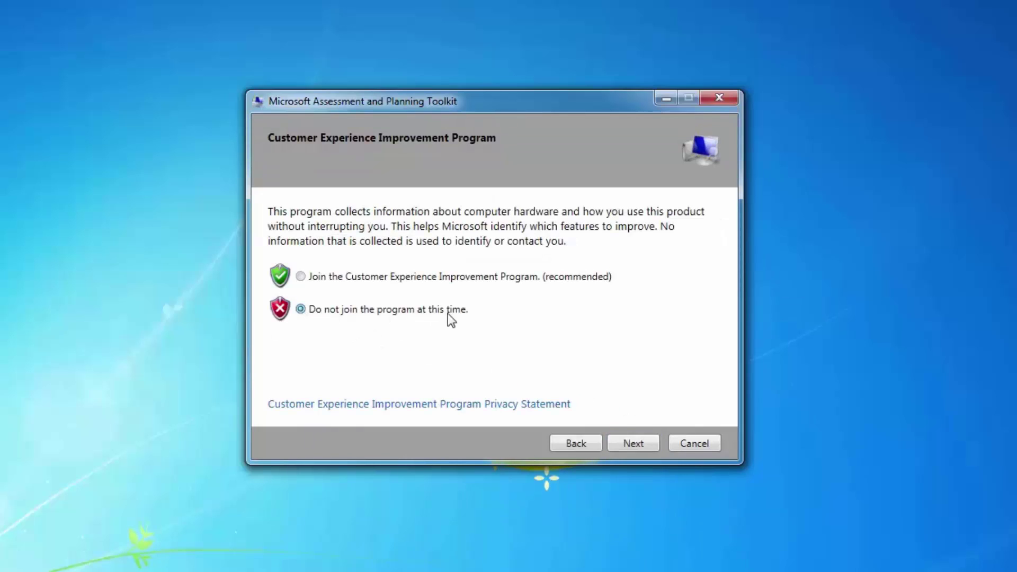
pyautogui.click(646, 443)
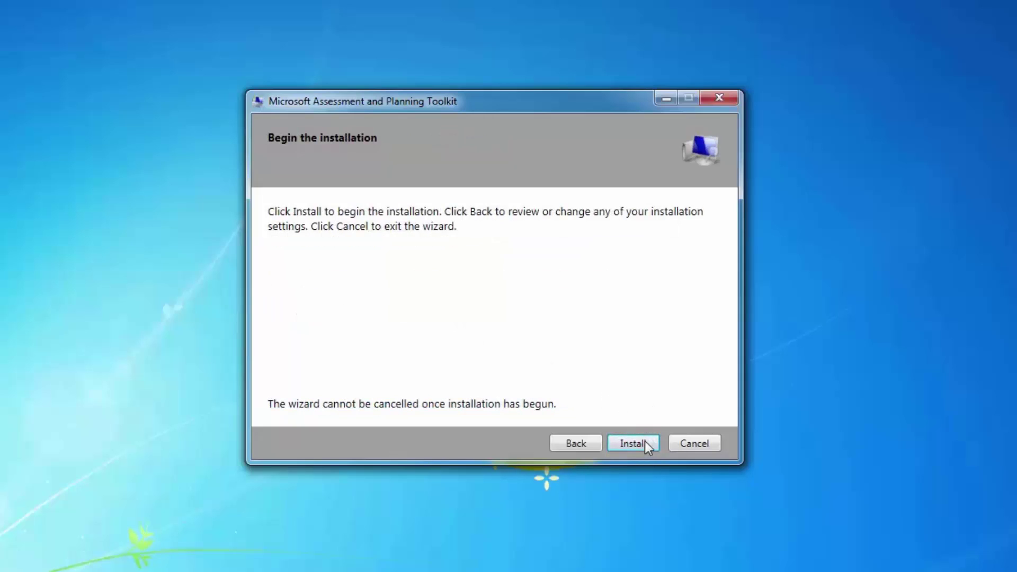
pyautogui.click(644, 443)
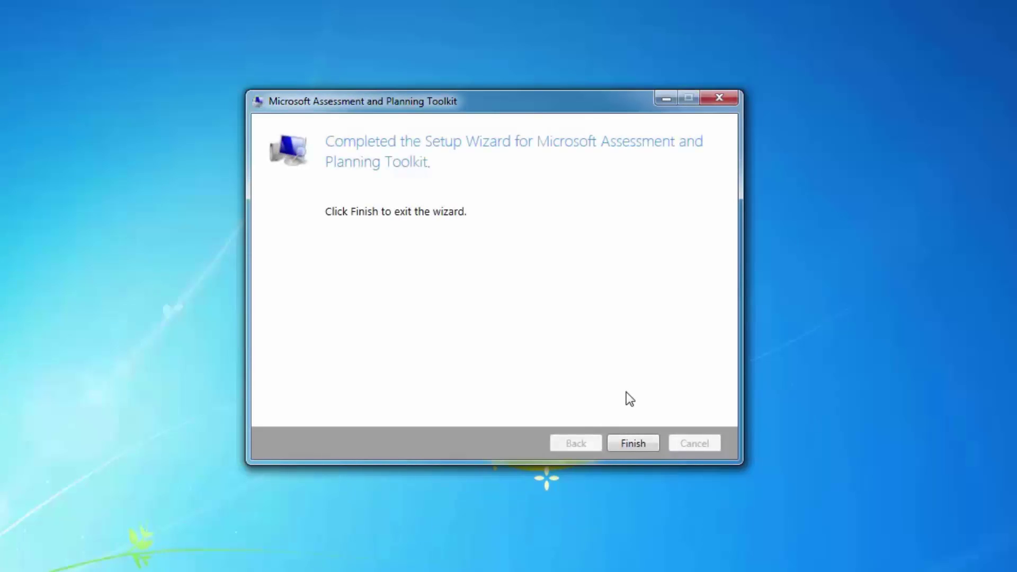
pyautogui.click(638, 443)
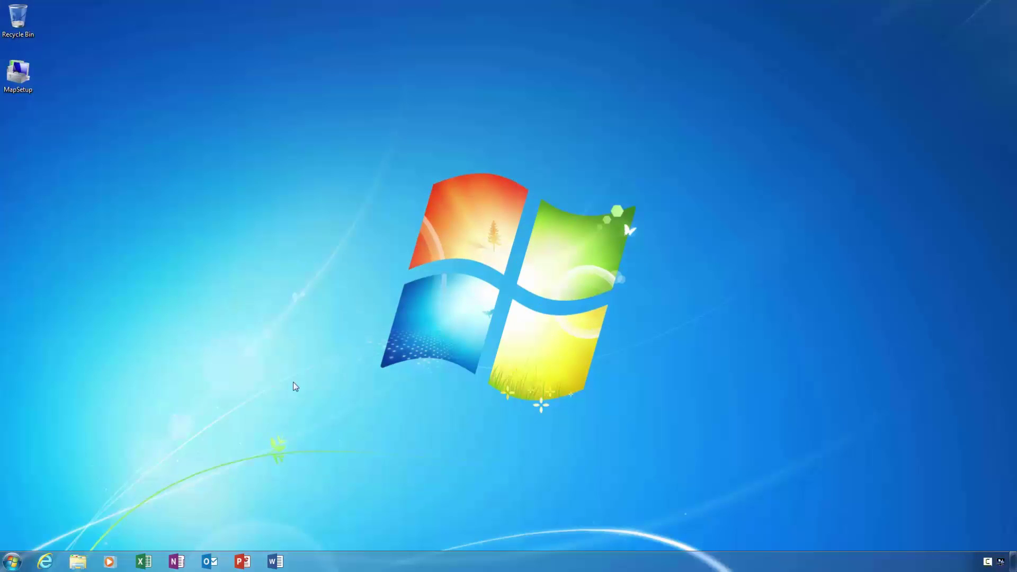
# - Search the Start menu for 'assessment' and launch Microsoft Assessment and Planning Toolkit
pyautogui.click(13, 561)
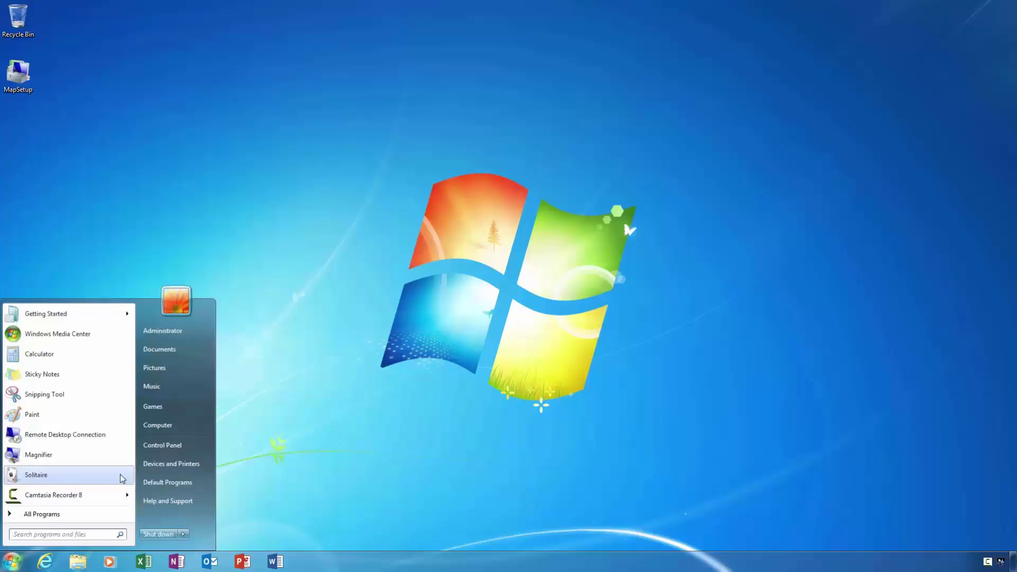
pyautogui.write('assessment')
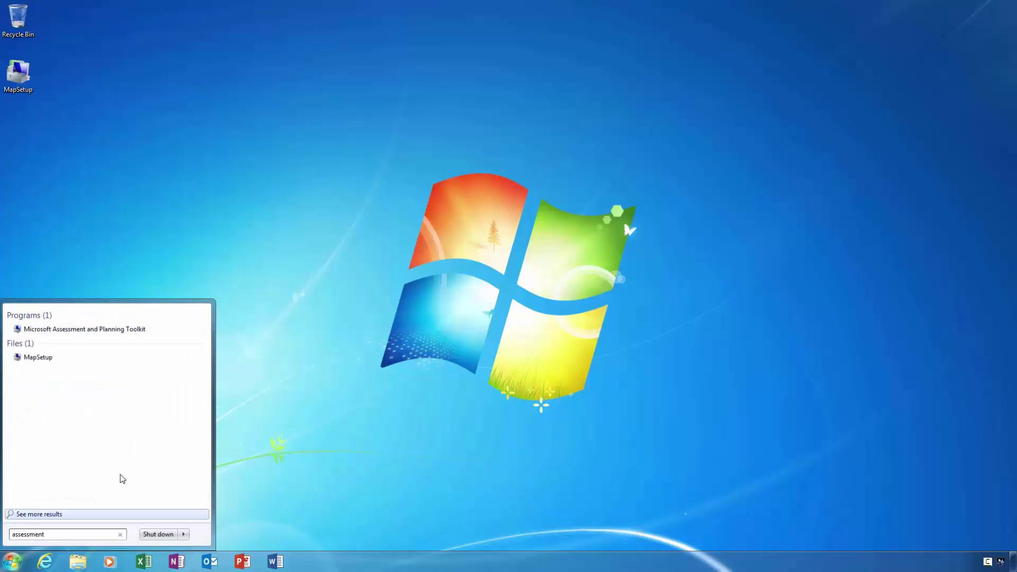
pyautogui.click(132, 331)
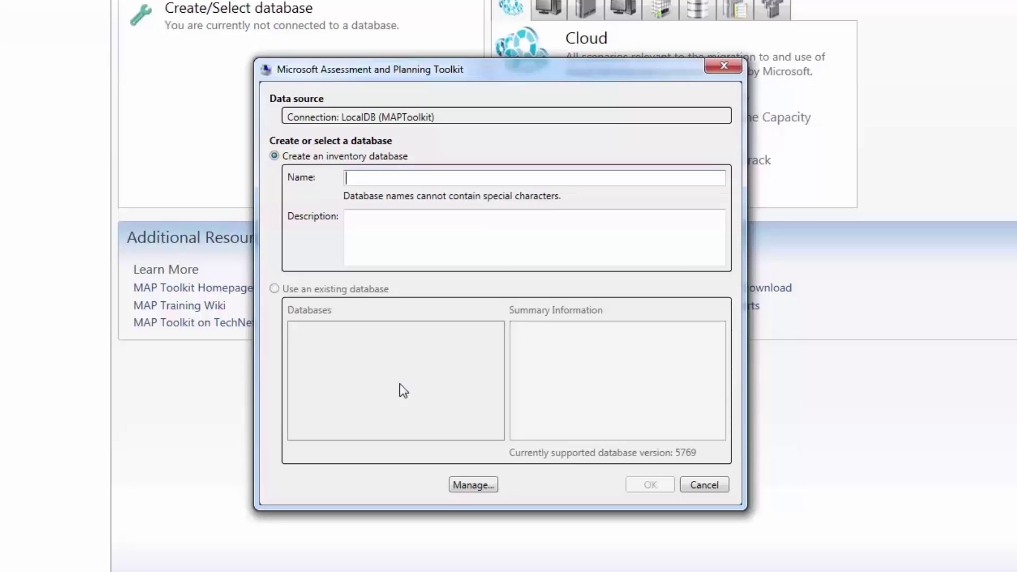
# - Create a new inventory database named Windows10
pyautogui.write('Win')
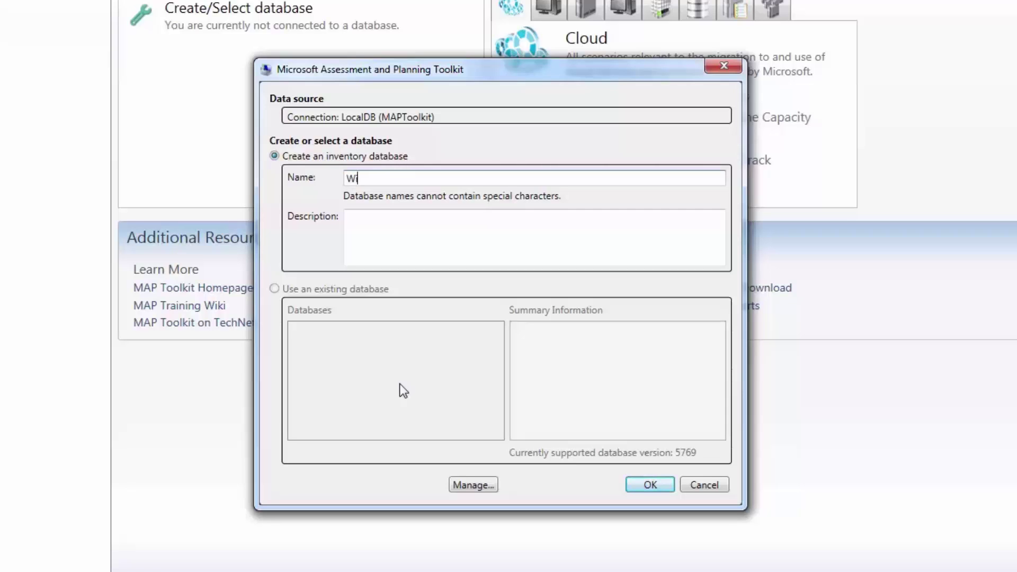
pyautogui.write('dows10')
pyautogui.click(650, 484)
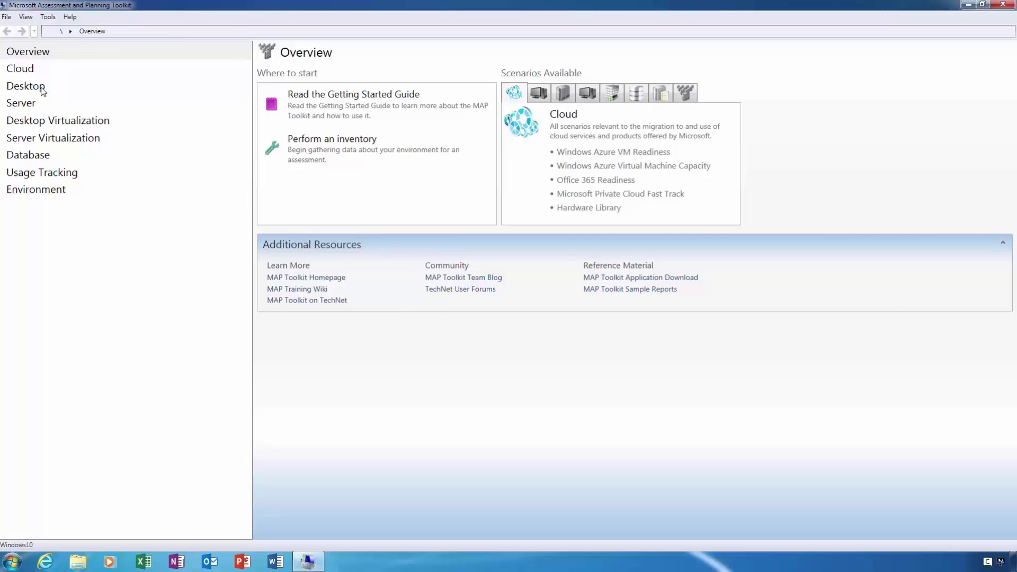
# - Open the Desktop scenarios and start inventory collection for Windows 10 Readiness
pyautogui.click(58, 89)
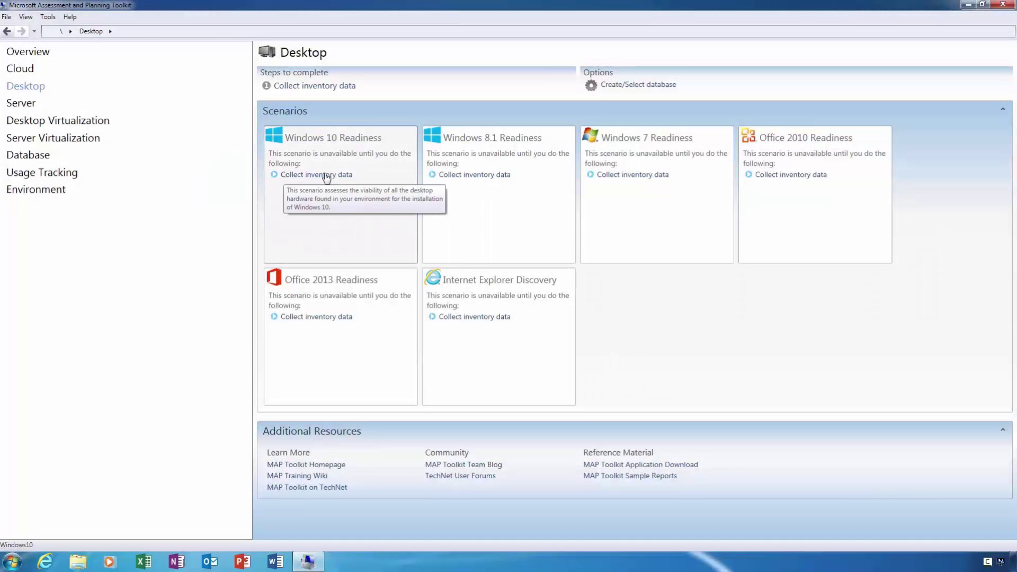
pyautogui.click(343, 176)
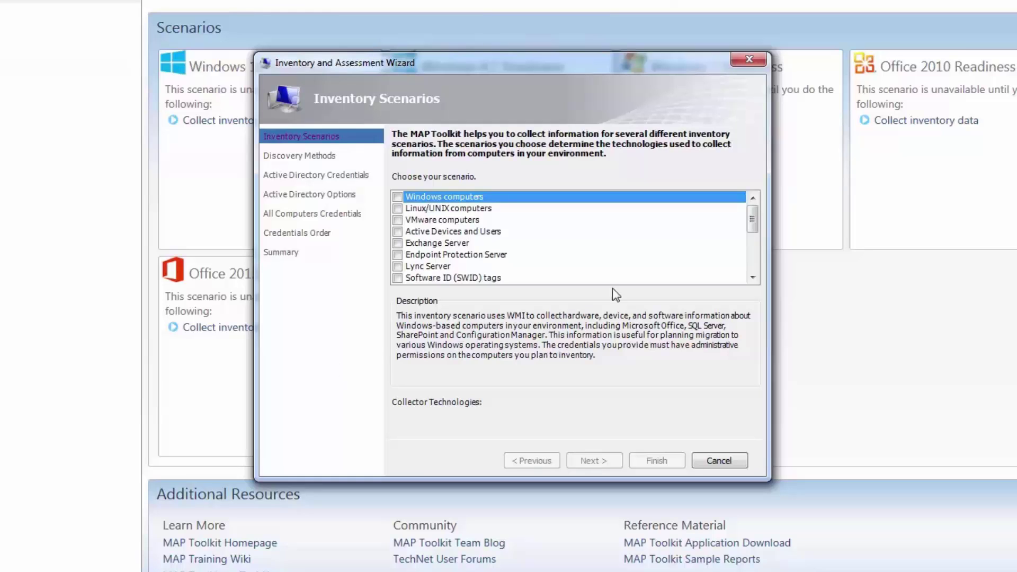
# - Select the Windows computers inventory scenario and continue to discovery methods
pyautogui.moveTo(757, 229)
pyautogui.mouseDown()
pyautogui.moveTo(756, 262)
pyautogui.moveTo(753, 224)
pyautogui.mouseUp()
pyautogui.click(398, 198)
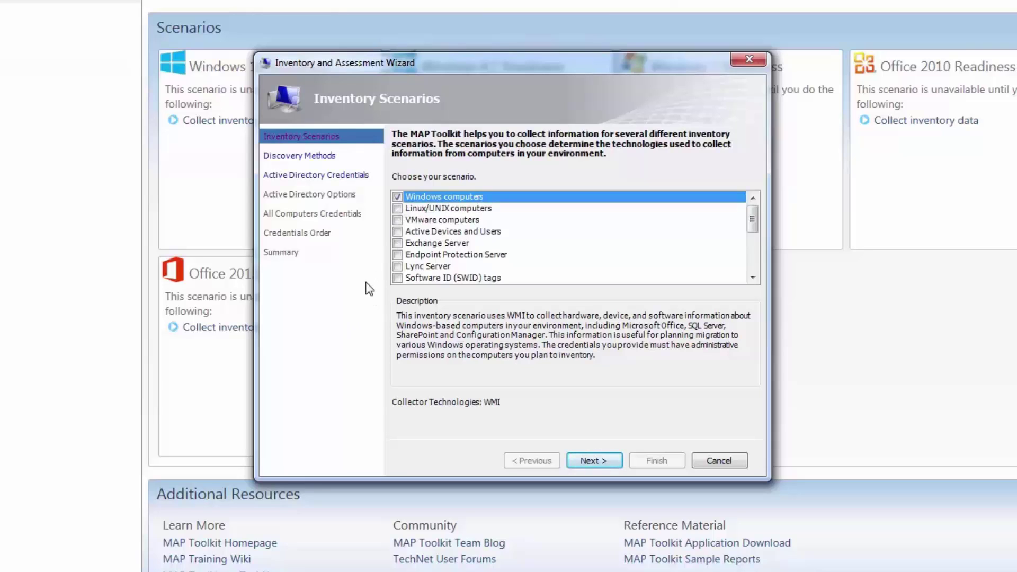
pyautogui.click(608, 461)
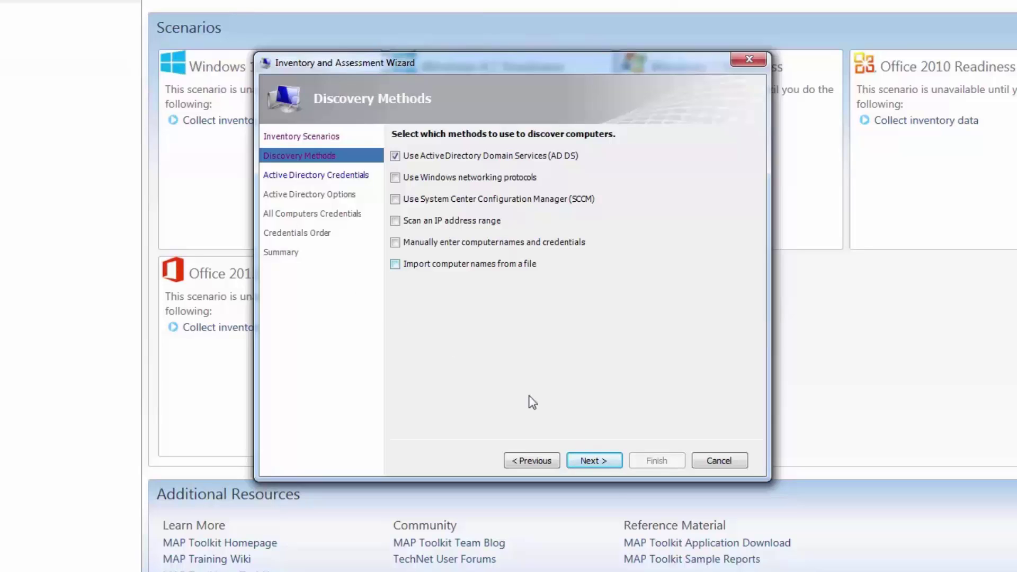
# - Use Active Directory discovery with domain techtipsfromwill.co.uk, the domain administrator account and its password
pyautogui.click(606, 461)
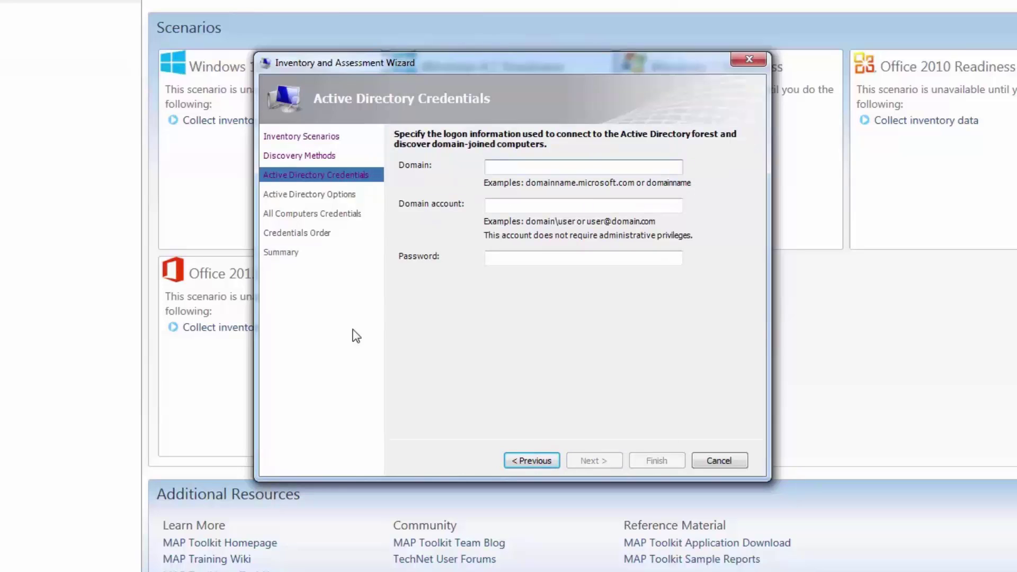
pyautogui.write('techtipsfromwill.co.uk')
pyautogui.click(530, 206)
pyautogui.write('TECHTIPSFROMW')
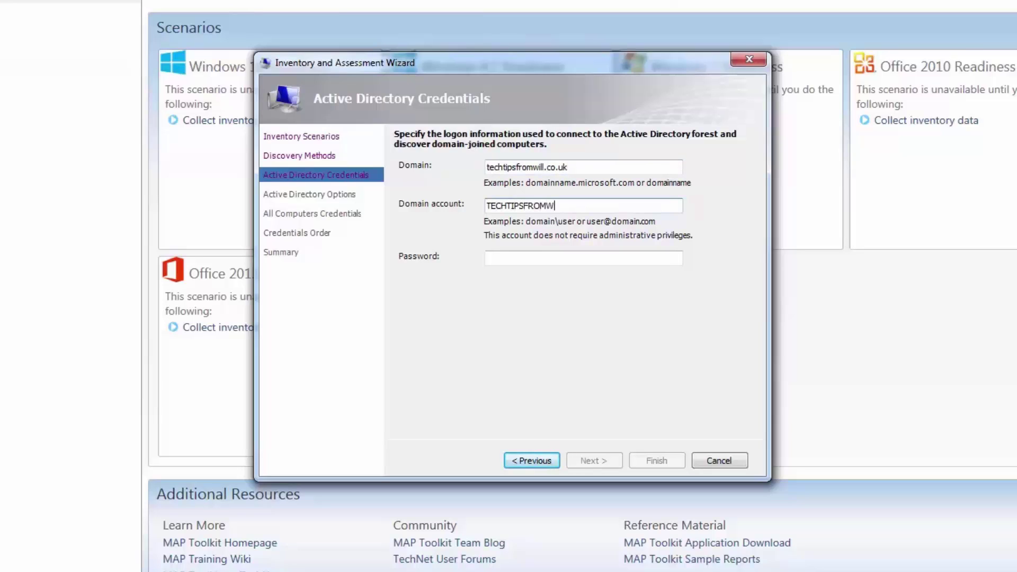
pyautogui.write('IL\\Administrator')
pyautogui.press('Tab')
pyautogui.write('***********')
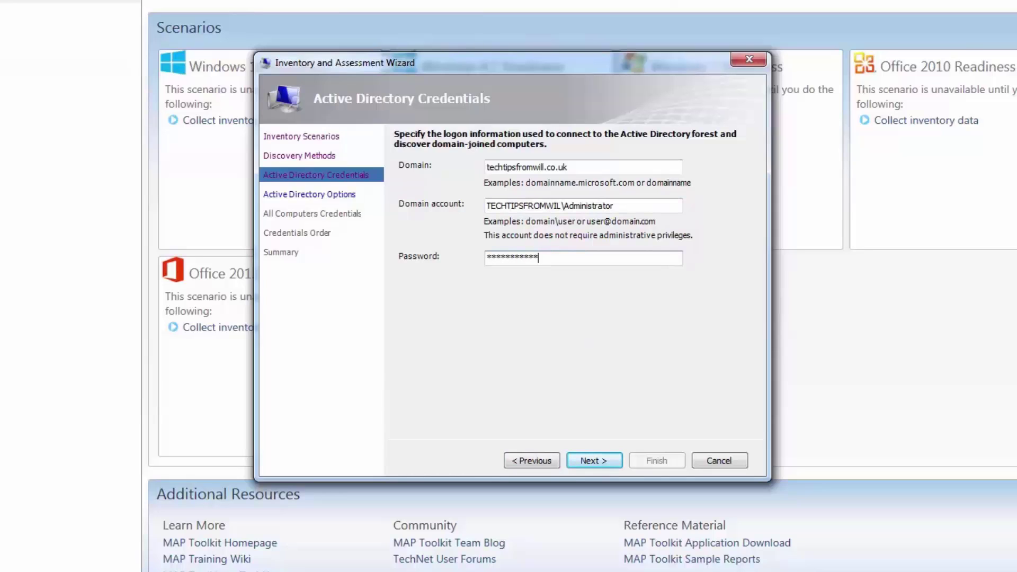
pyautogui.click(597, 457)
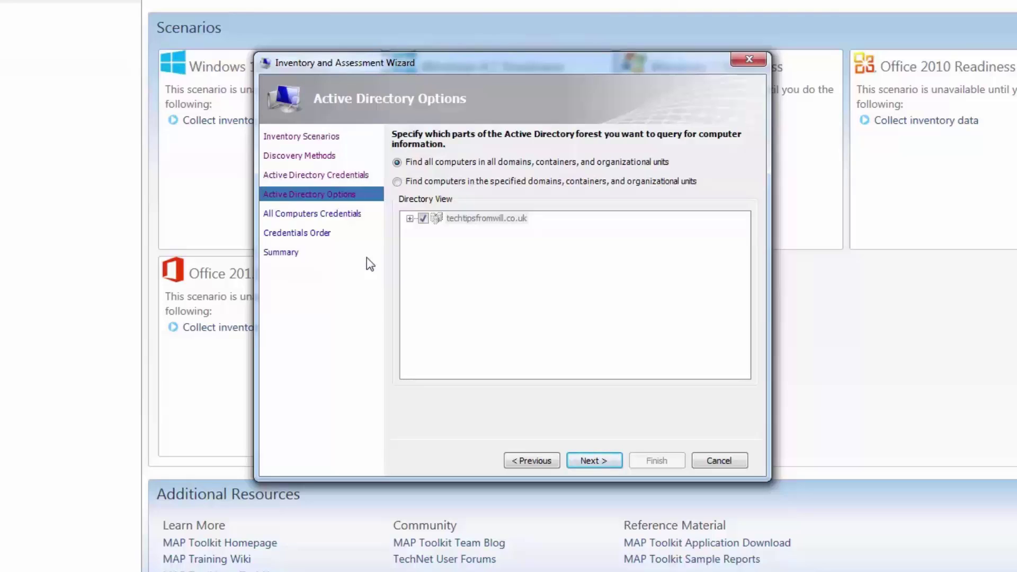
# - Choose to find all computers in all domains, containers and organizational units
pyautogui.click(398, 182)
pyautogui.click(411, 218)
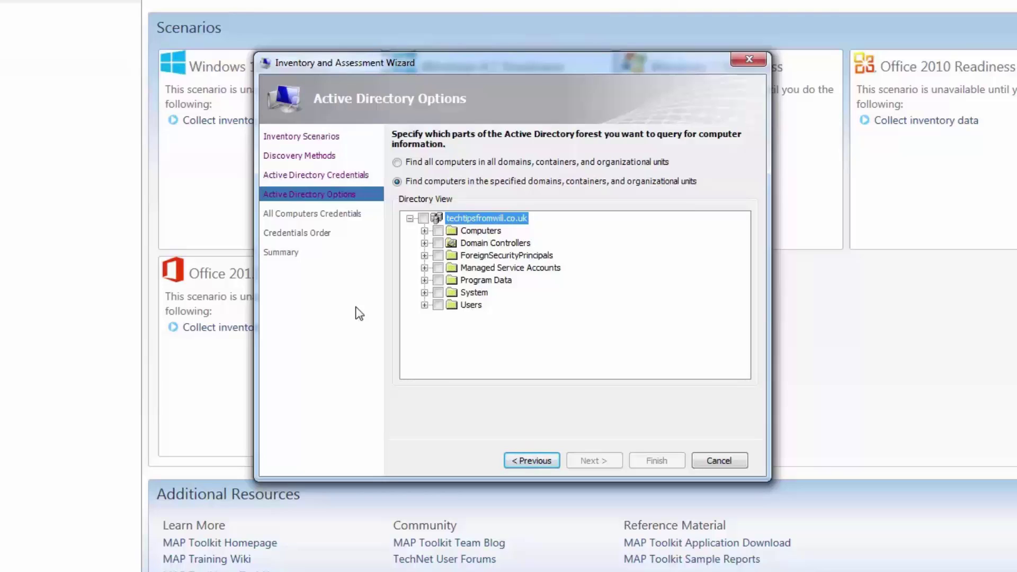
pyautogui.click(409, 218)
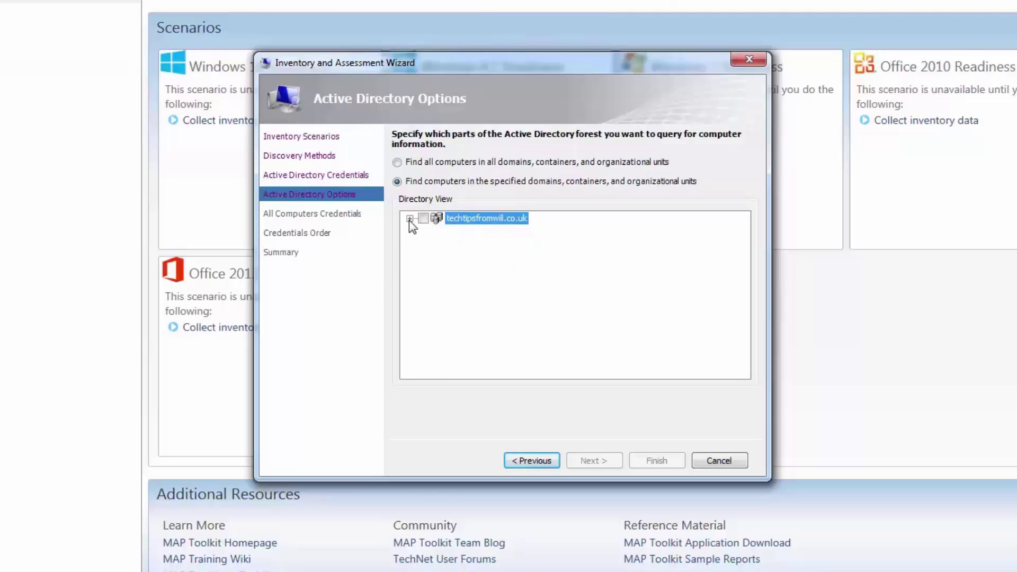
pyautogui.click(397, 162)
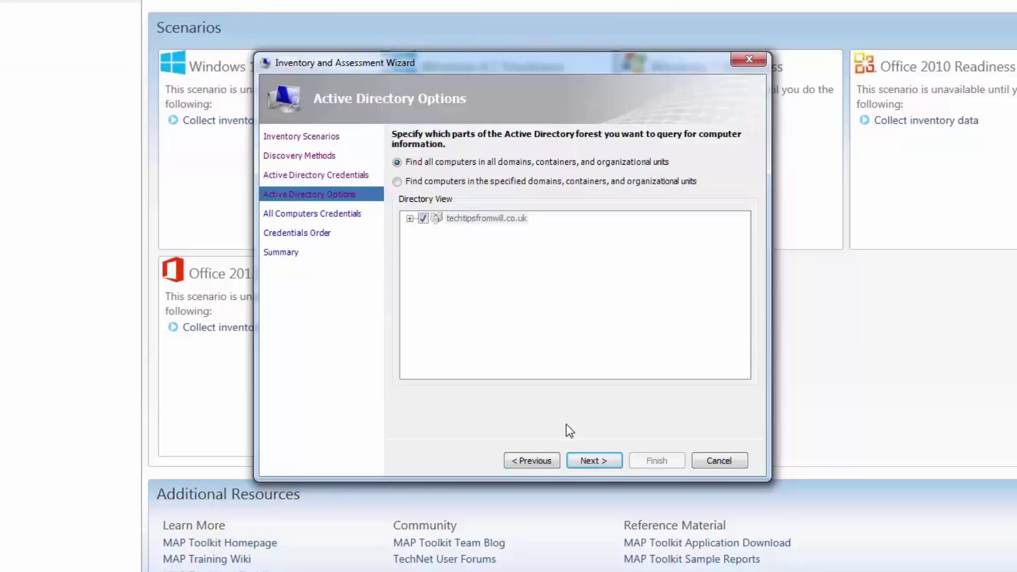
pyautogui.click(592, 461)
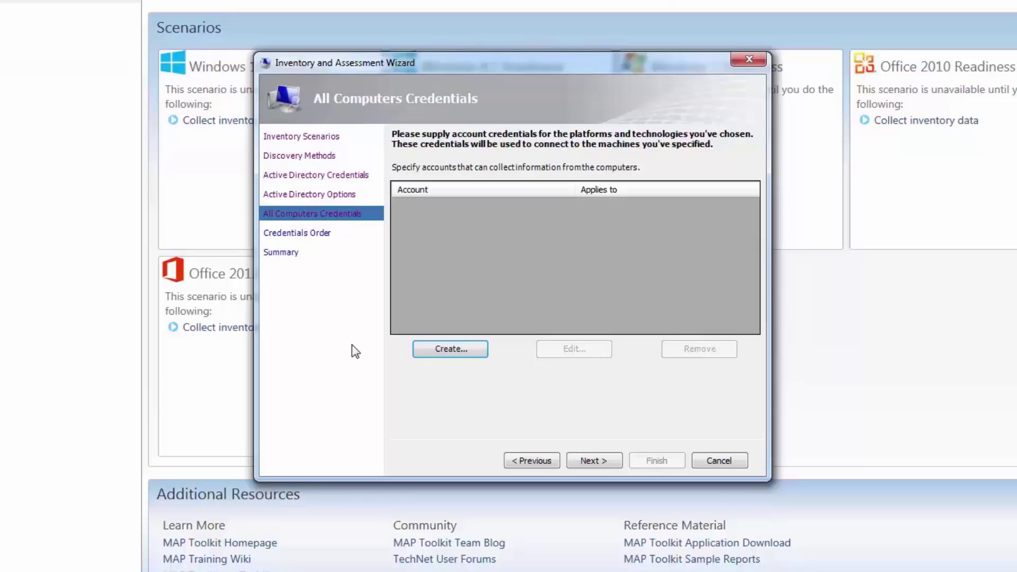
# - Add the domain administrator account with its password confirmed as a new WMI credential
pyautogui.click(478, 362)
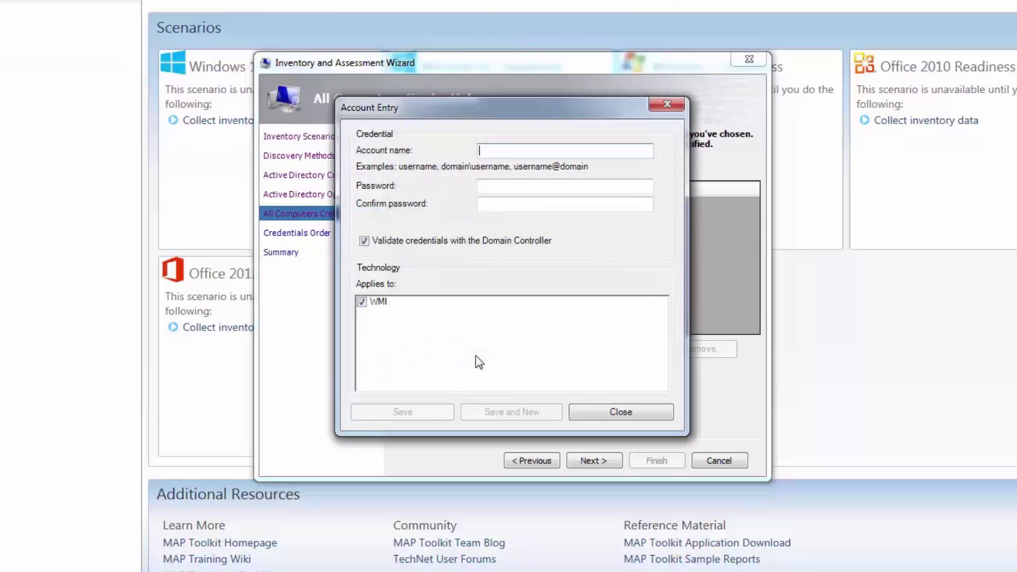
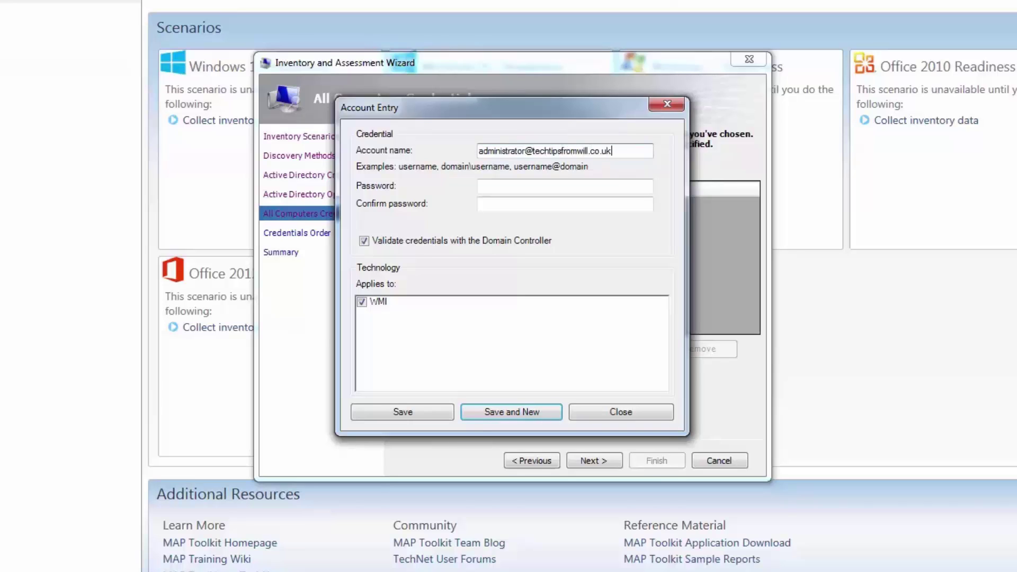
pyautogui.press('Tab')
pyautogui.write('P***********')
pyautogui.press('Tab')
pyautogui.write('************')
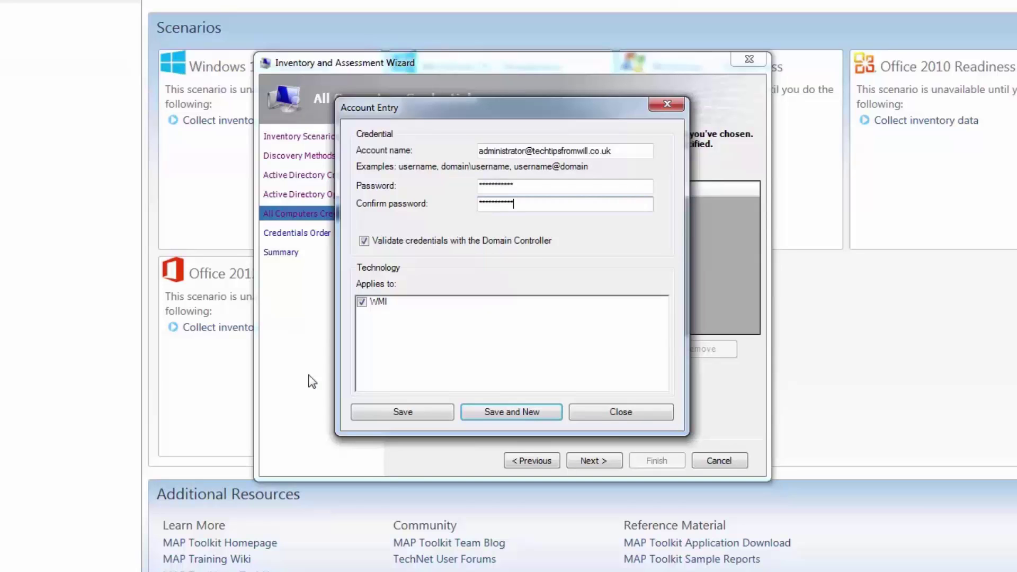
pyautogui.click(426, 414)
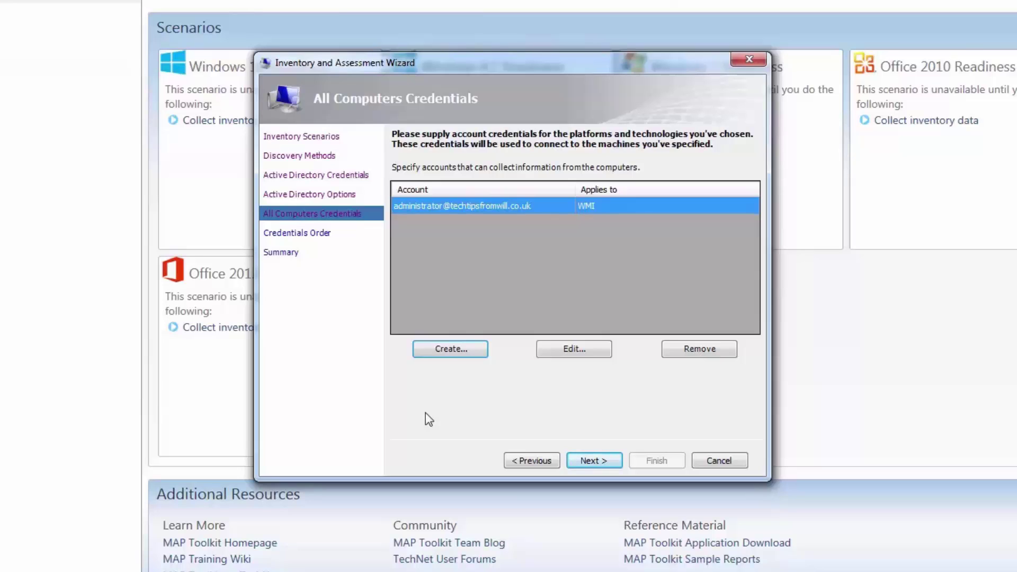
# - Accept the credentials and their default order to reach the Summary page
pyautogui.click(613, 458)
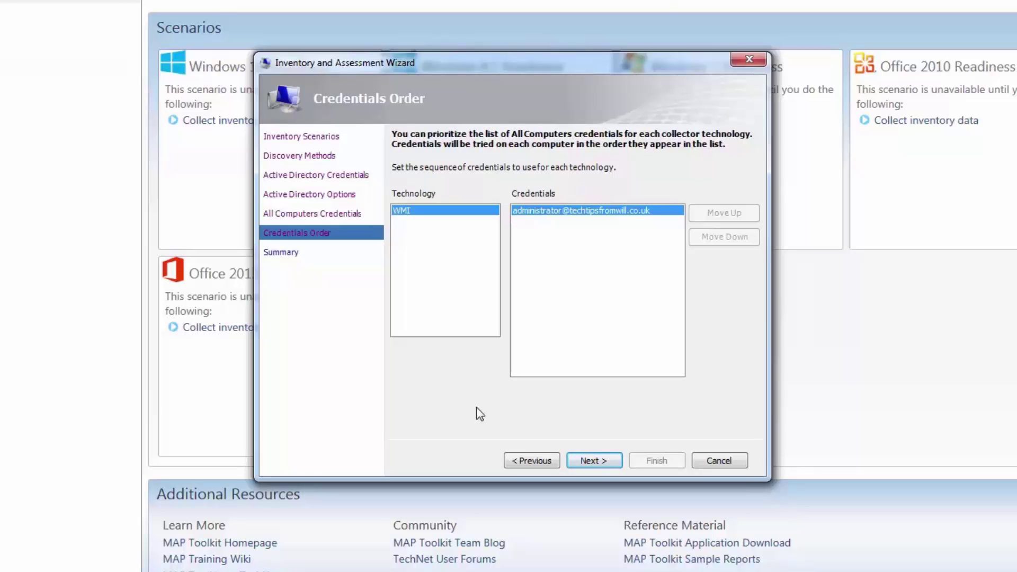
pyautogui.click(609, 460)
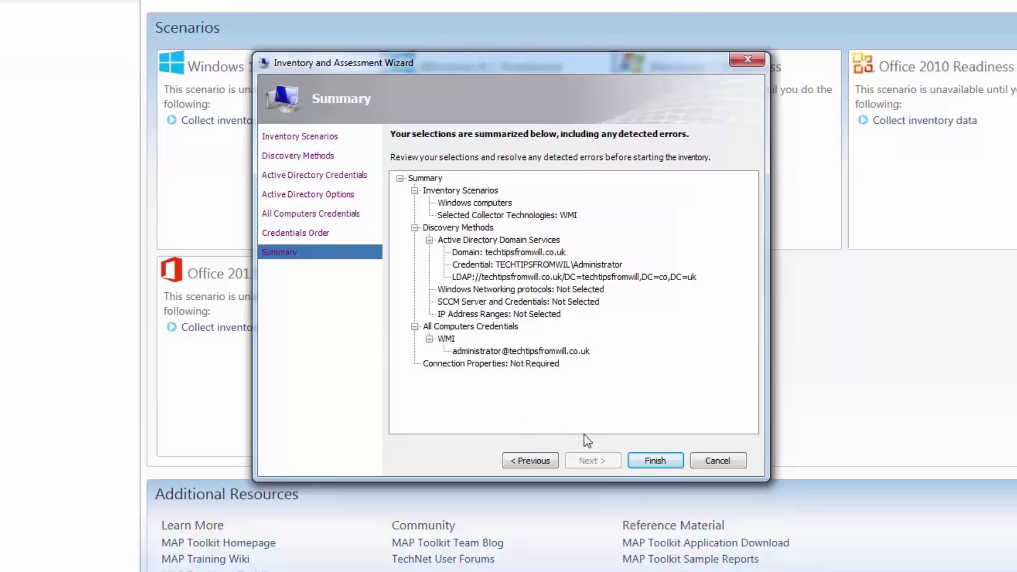
# - Run the inventory of the 3 machines, review the collection details, and close the window
pyautogui.click(675, 462)
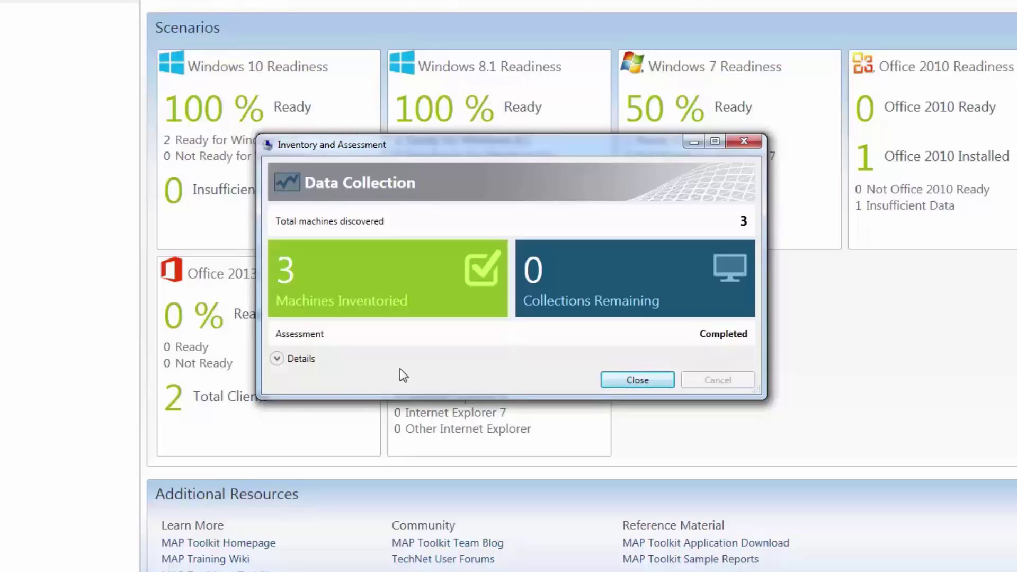
pyautogui.click(281, 358)
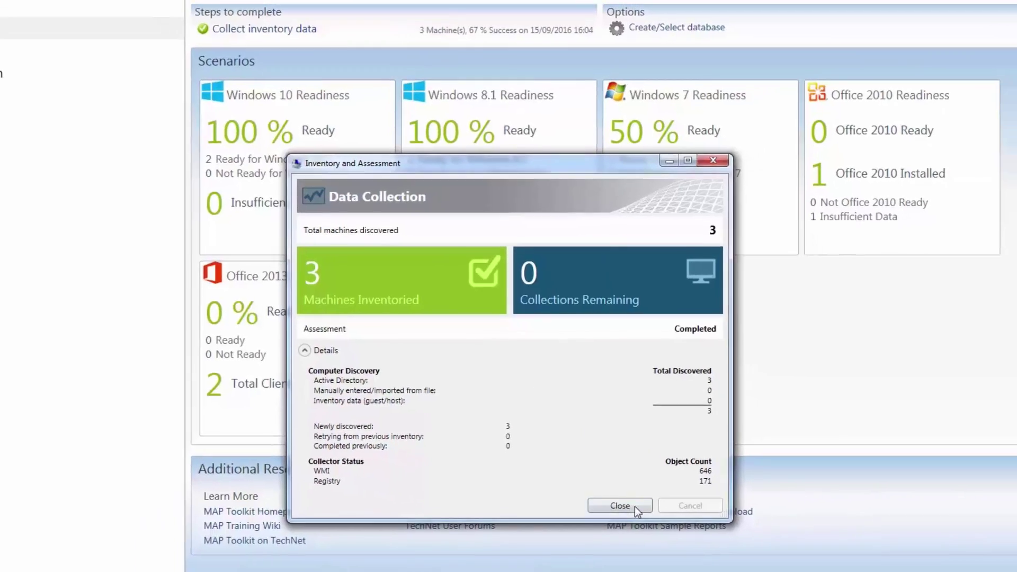
pyautogui.click(638, 536)
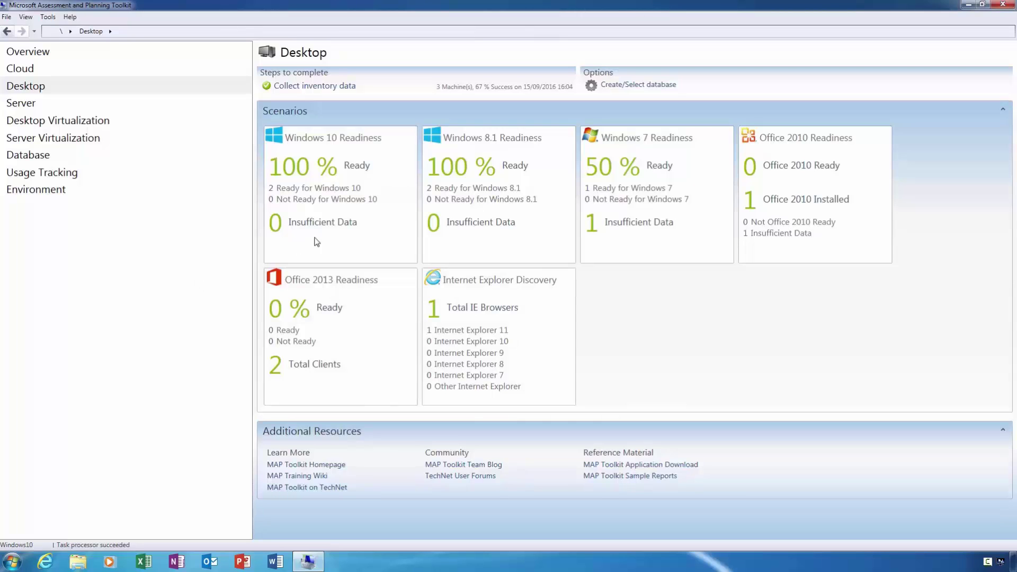
# - Generate the Windows 10 Readiness report from the readiness tile and close the status window
pyautogui.click(388, 205)
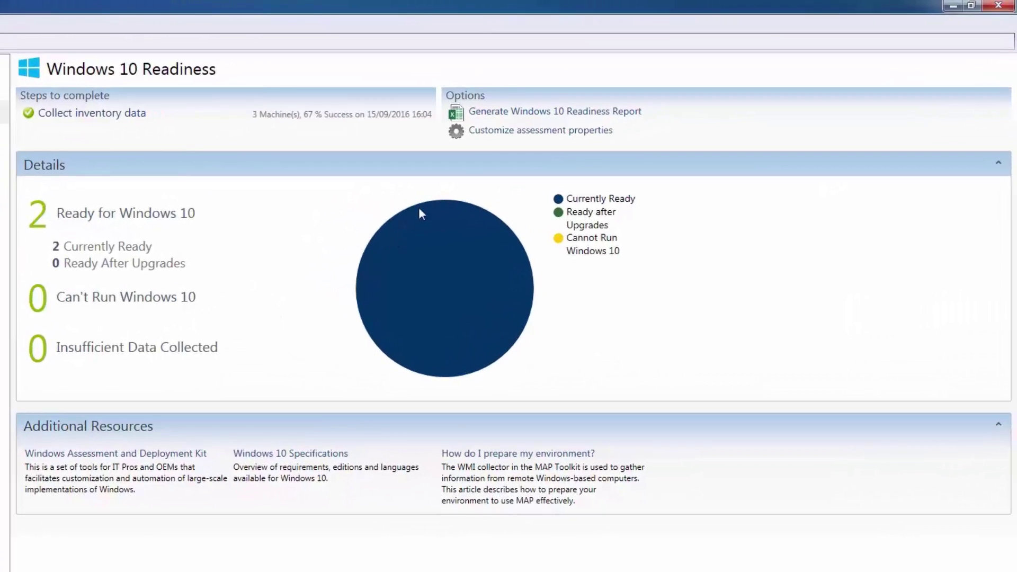
pyautogui.click(631, 116)
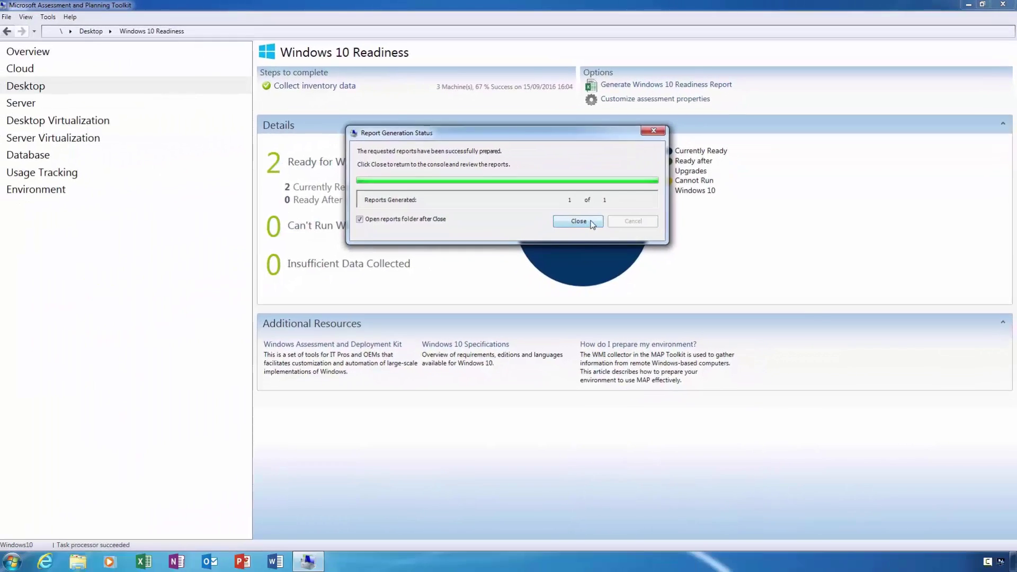
pyautogui.click(439, 291)
# - Open the Windows10Assessment workbook and check the Summary counts: 2 computers meet minimum requirements before and after upgrades
pyautogui.click(304, 269)
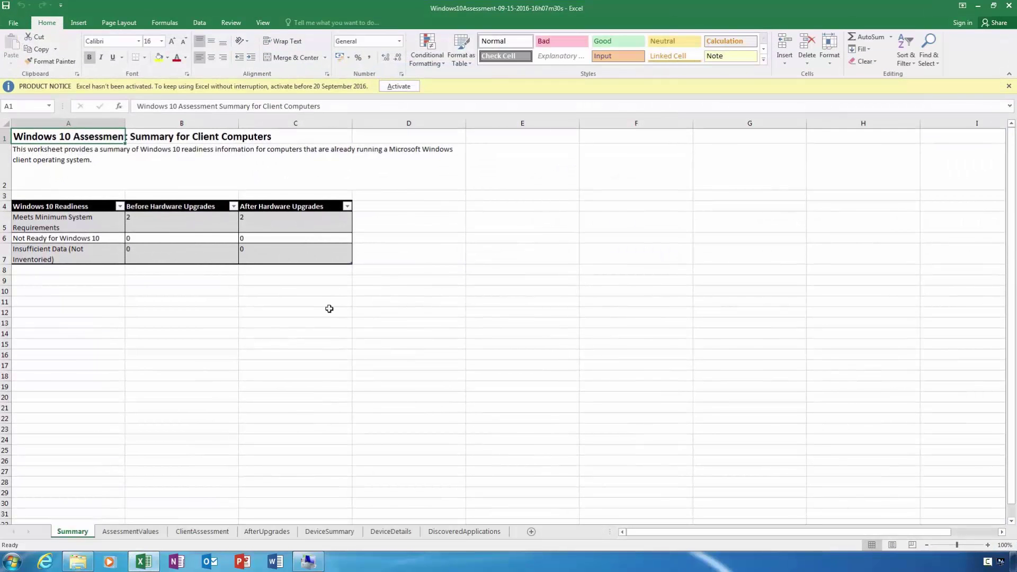
pyautogui.click(108, 228)
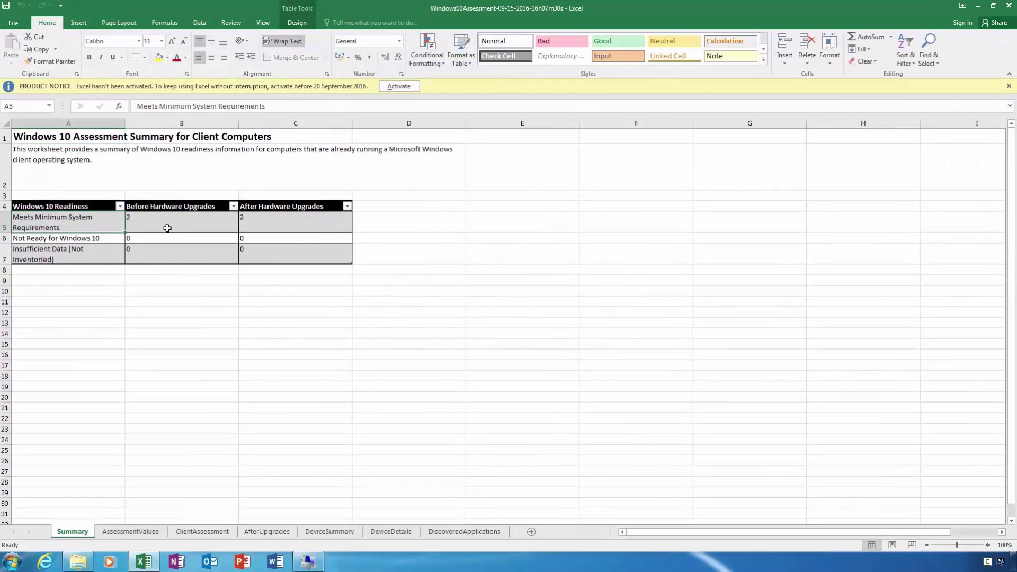
pyautogui.click(188, 227)
pyautogui.click(277, 225)
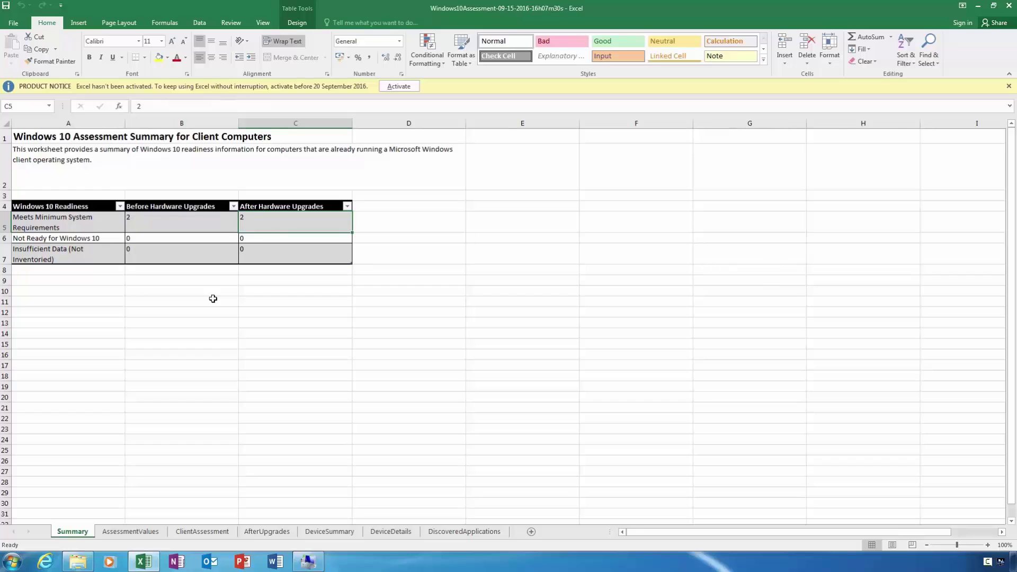
# - Review the CPU (GHz), Memory (MB) and Free Disk (GB) requirements on AssessmentValues, then browse DeviceDetails
pyautogui.click(164, 532)
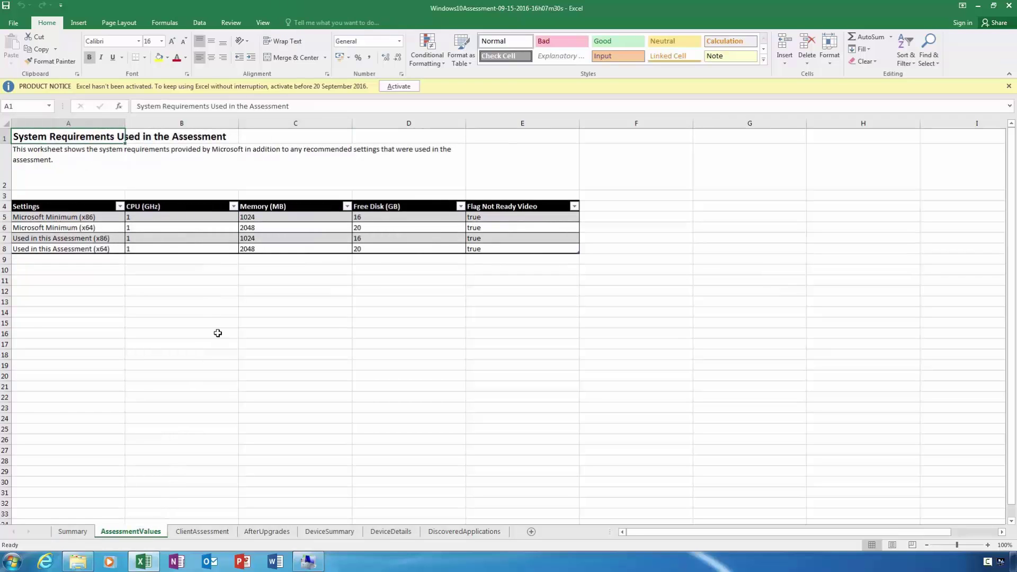
pyautogui.click(192, 208)
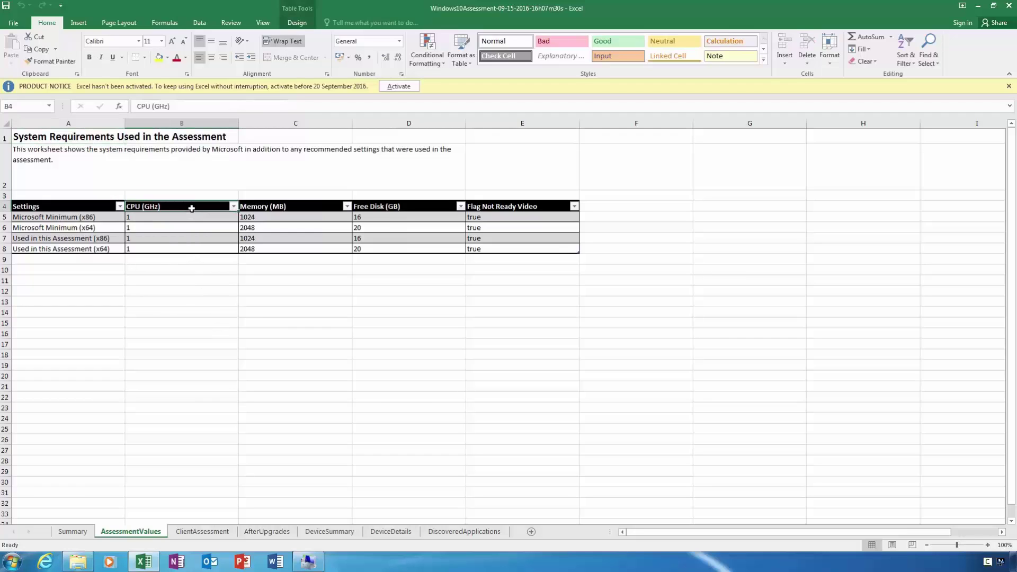
pyautogui.click(309, 207)
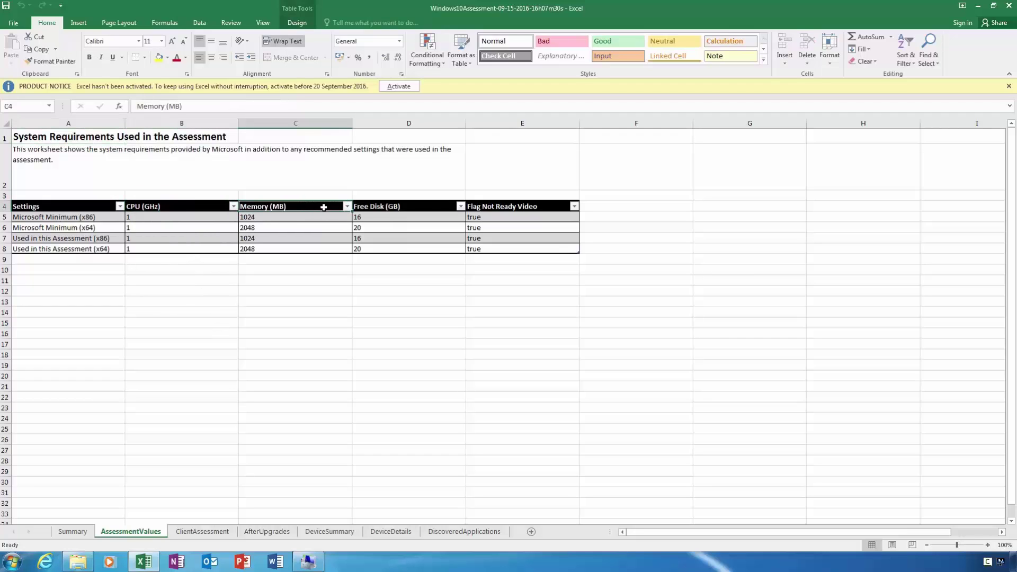
pyautogui.click(429, 206)
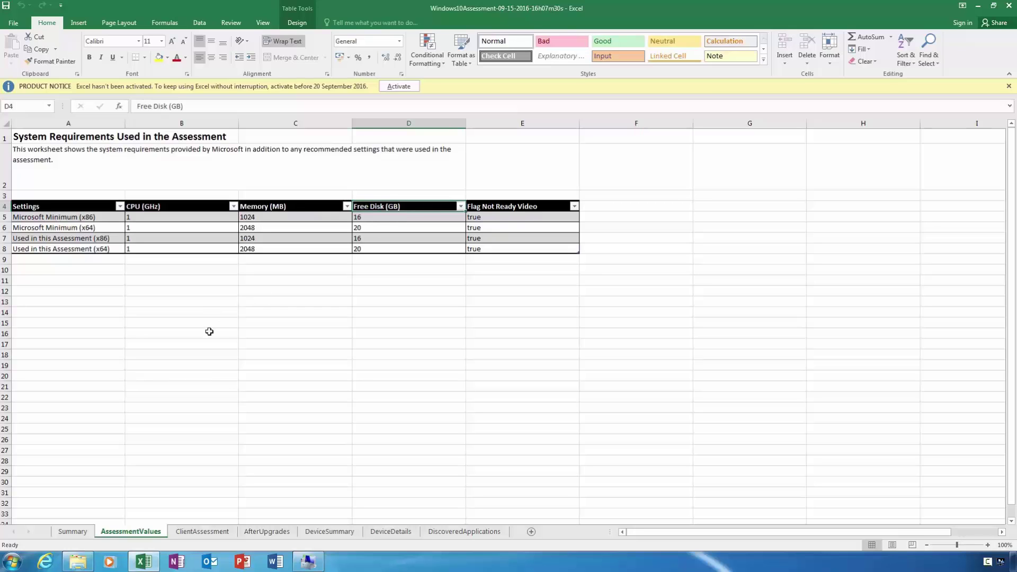
pyautogui.click(391, 532)
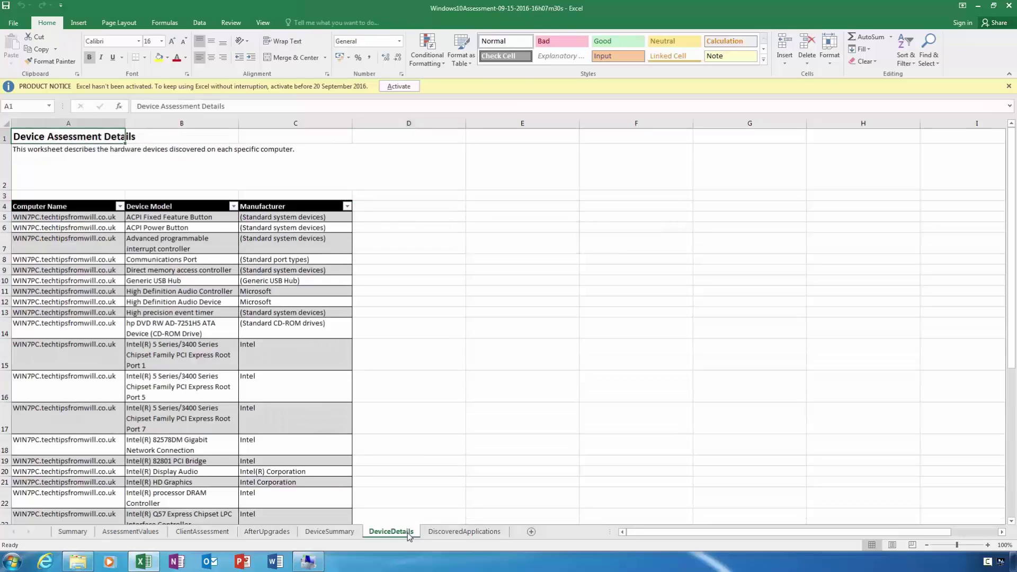
pyautogui.moveTo(1012, 194); pyautogui.dragTo(1012, 171)
# - Show the AfterUpgrades sheet, which reads "This report returned no data"
pyautogui.click(294, 533)
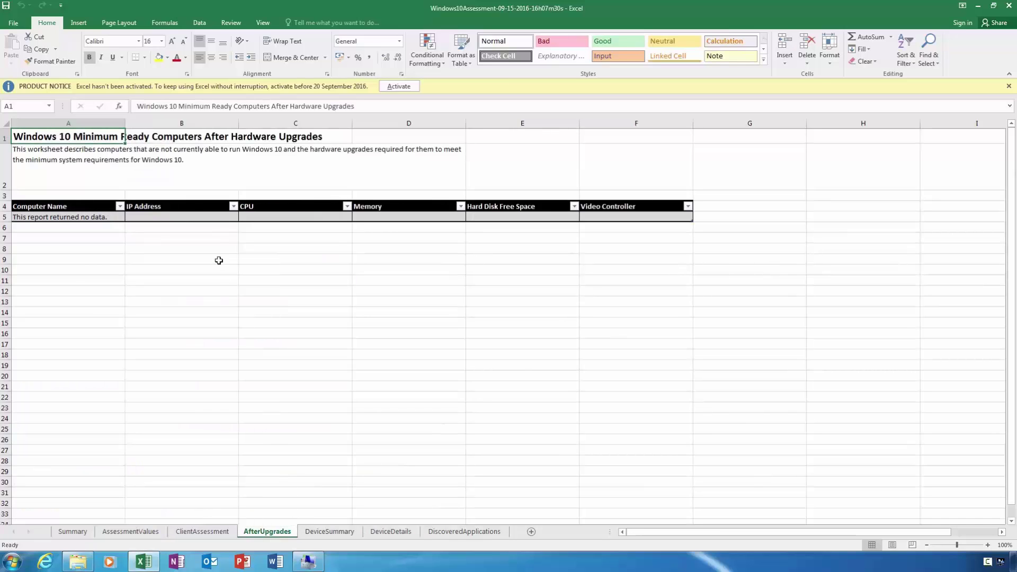